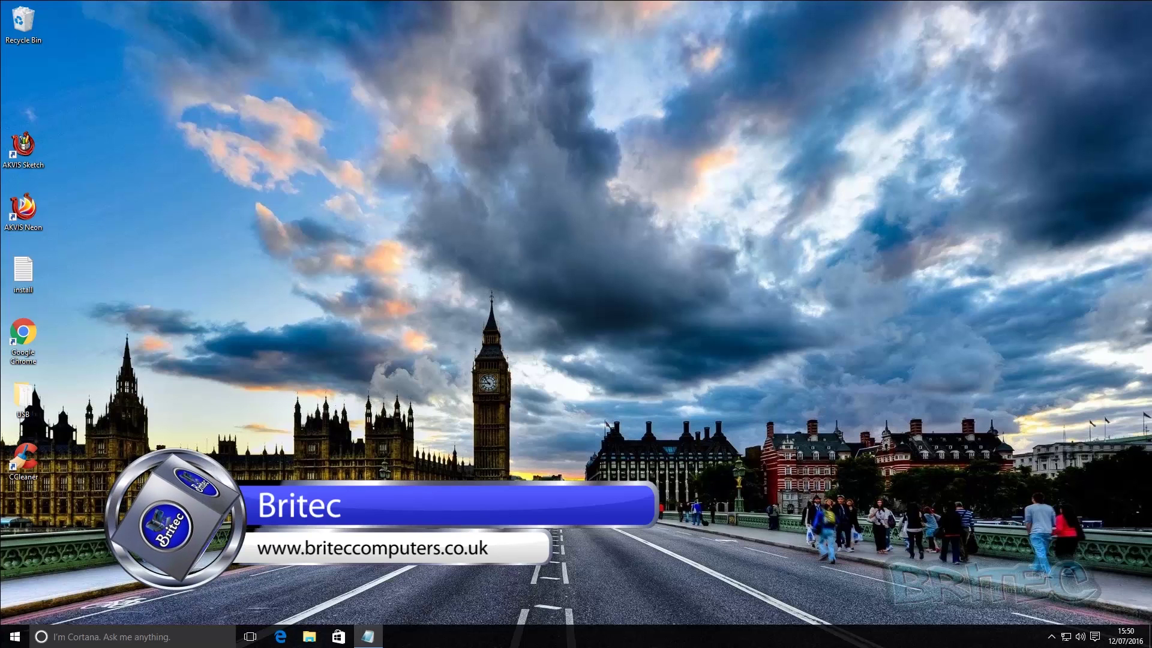
# Open the Local Disk (C:) drive in File Explorer.
pyautogui.rightClick(17, 640)
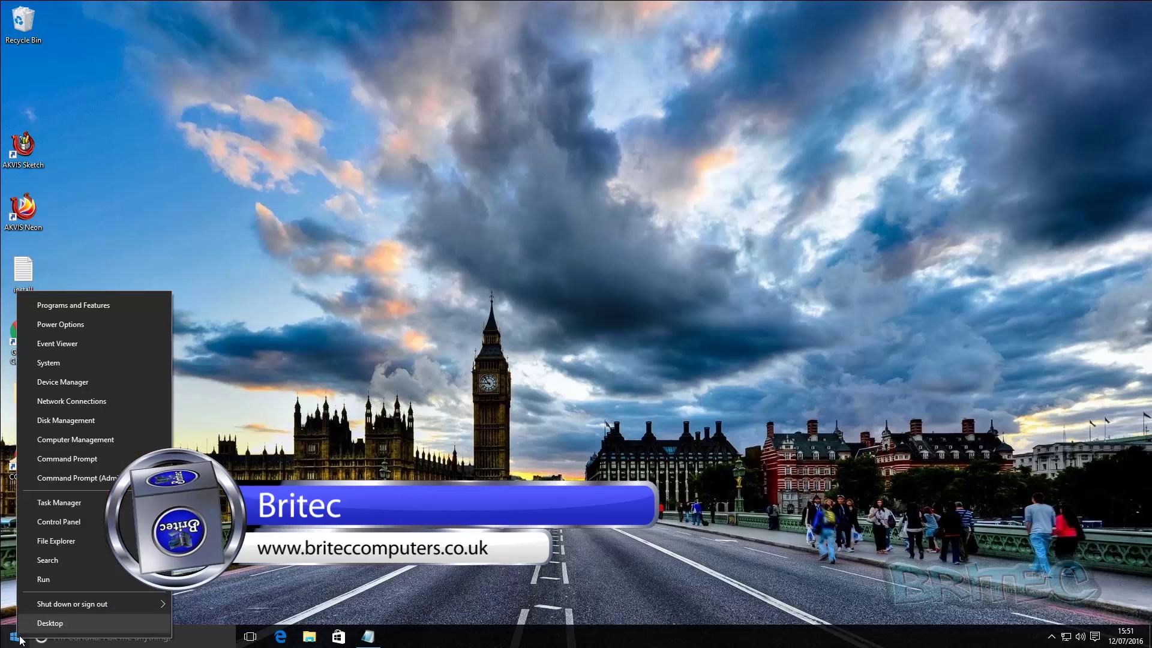
pyautogui.click(74, 540)
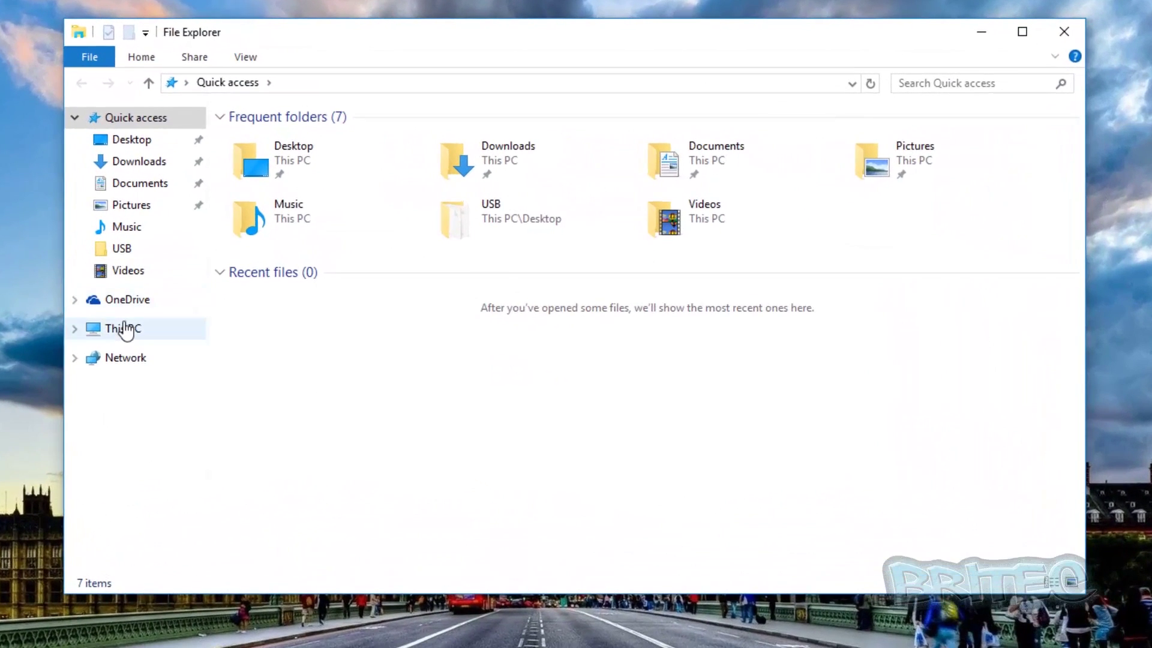
pyautogui.click(280, 330)
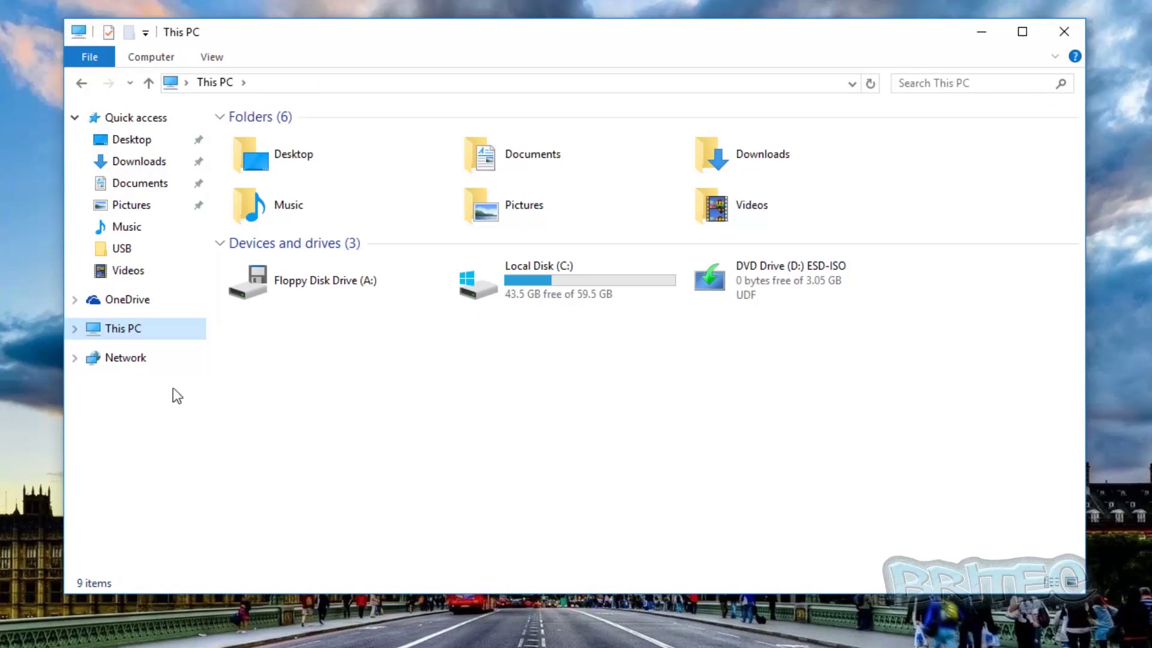
pyautogui.doubleClick(535, 284)
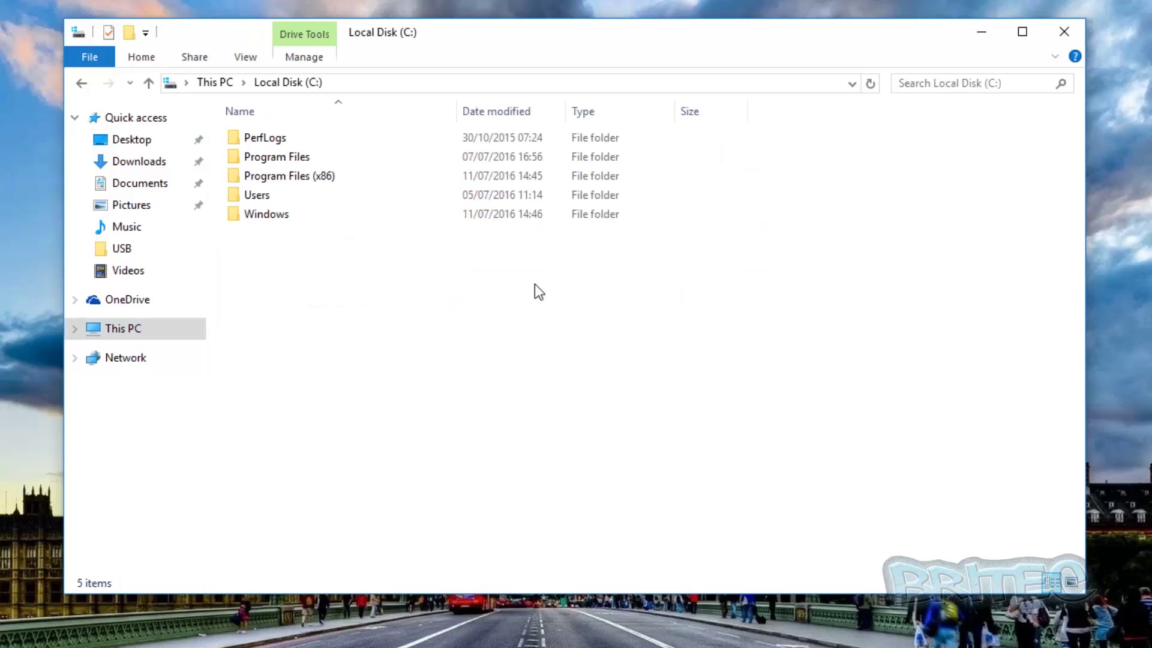
# Create a folder named "Firewall Config" in the root of the C: drive and close the File Explorer window.
pyautogui.rightClick(254, 243)
pyautogui.moveTo(365, 432)
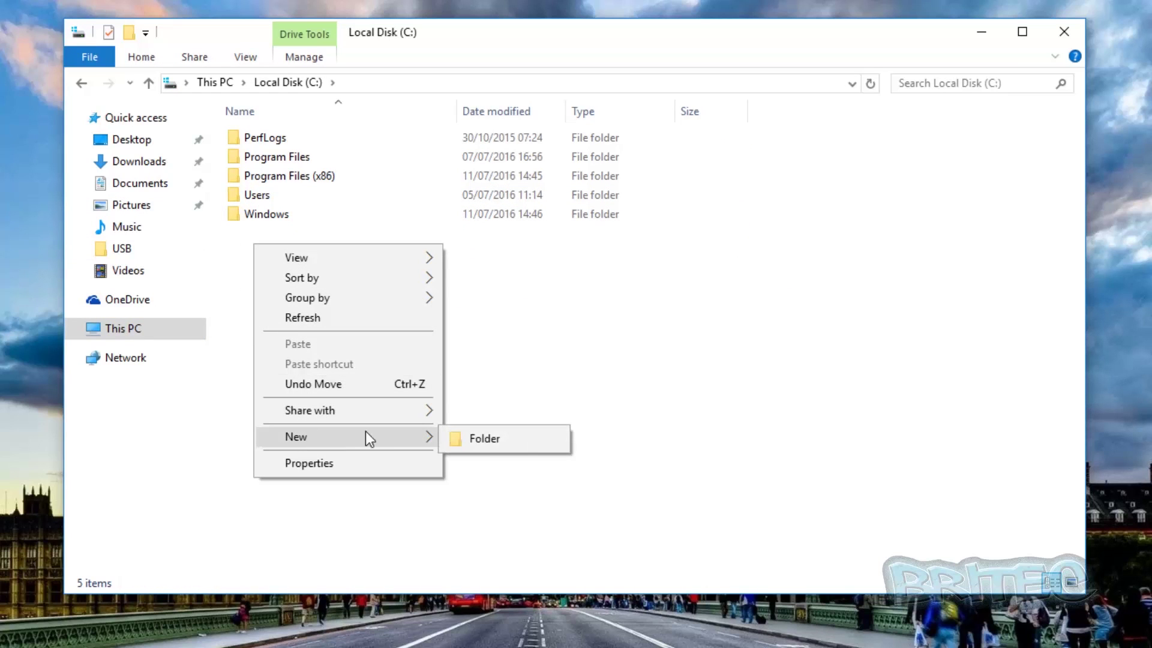
pyautogui.click(484, 437)
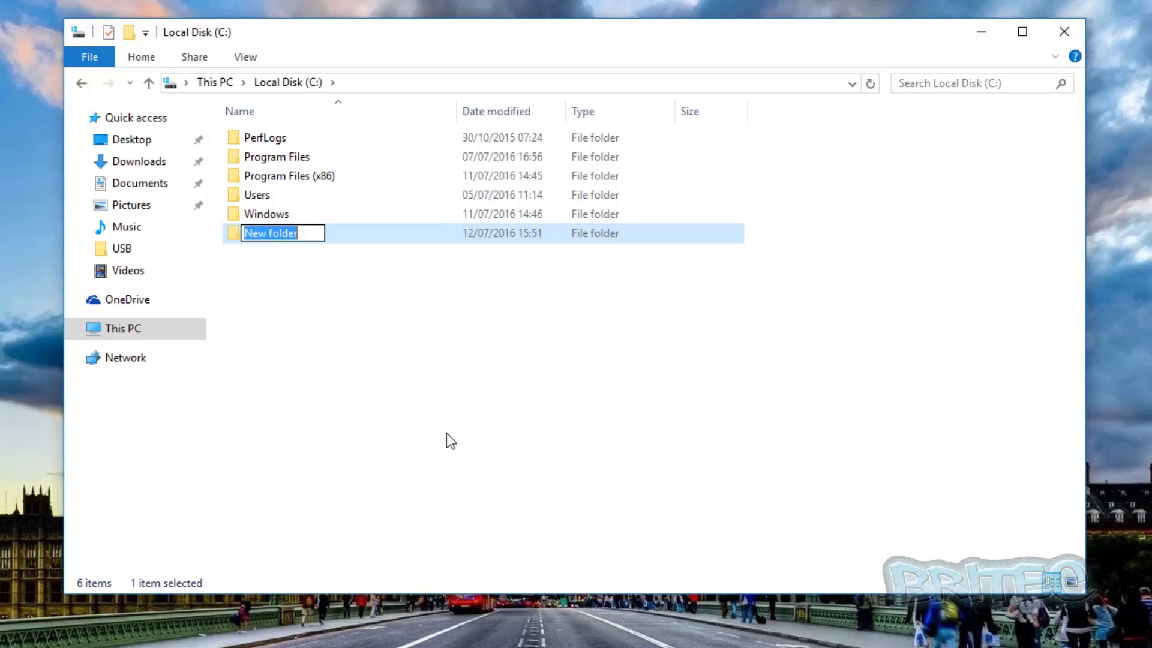
pyautogui.write('Firewall')
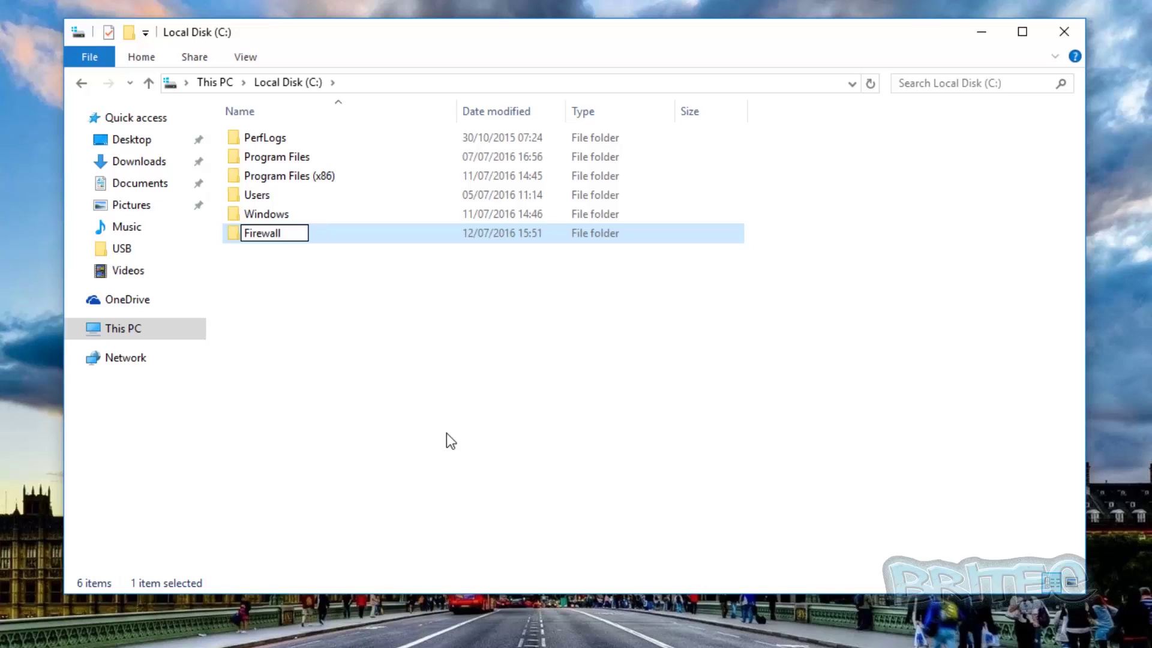
pyautogui.write(' Config')
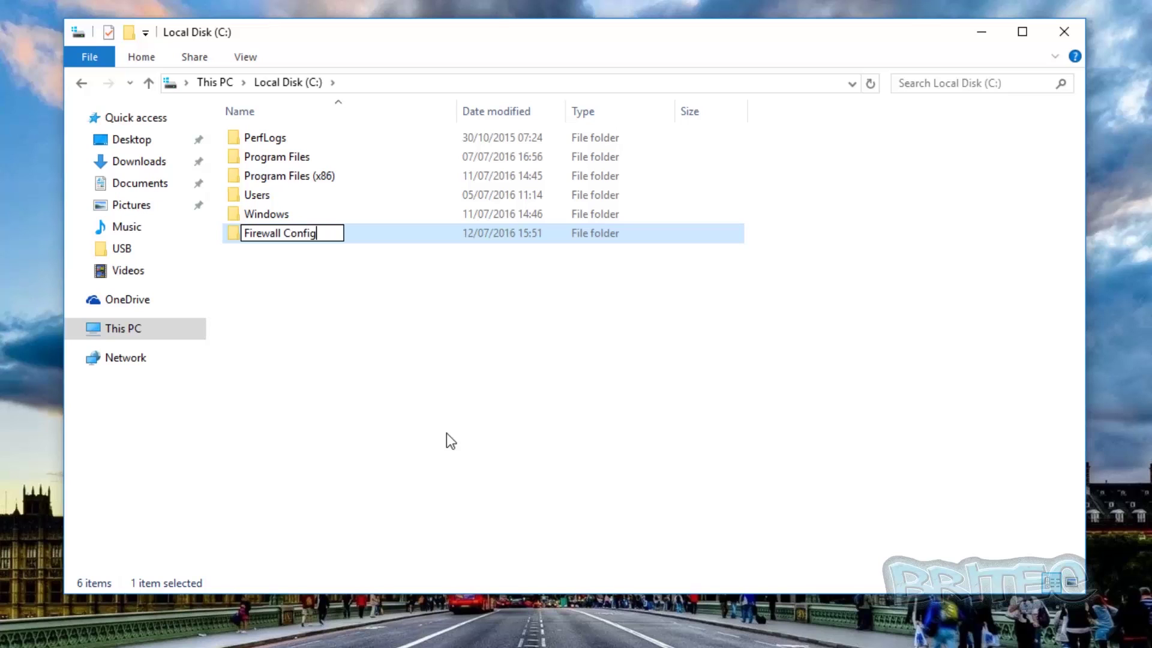
pyautogui.click(300, 337)
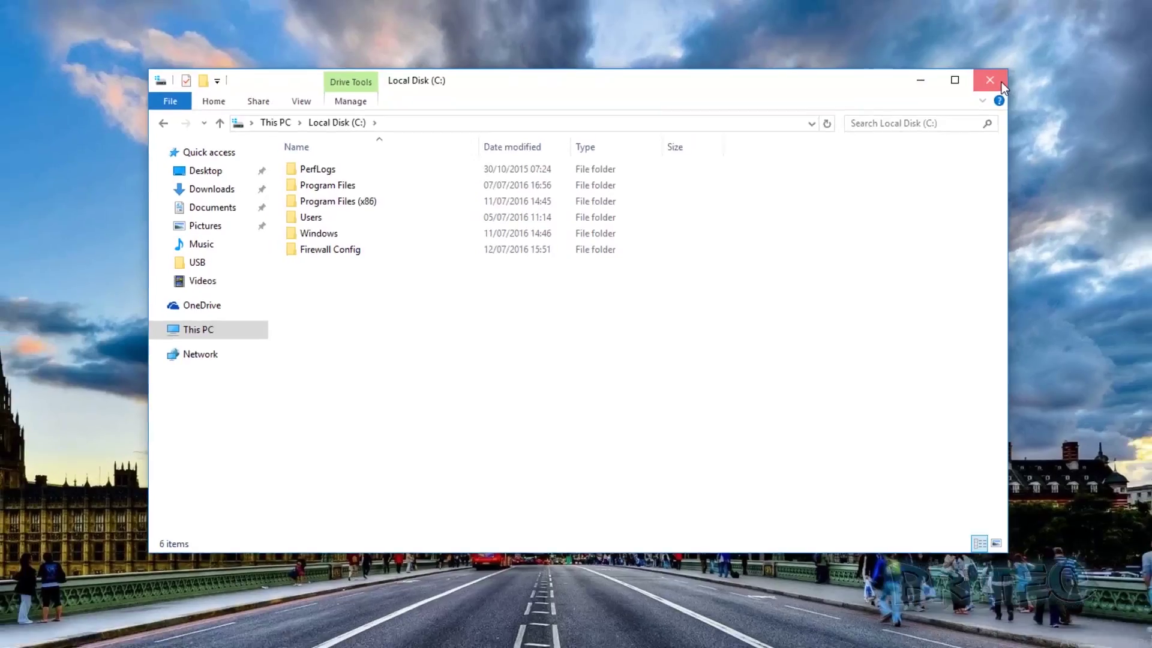
pyautogui.click(1077, 33)
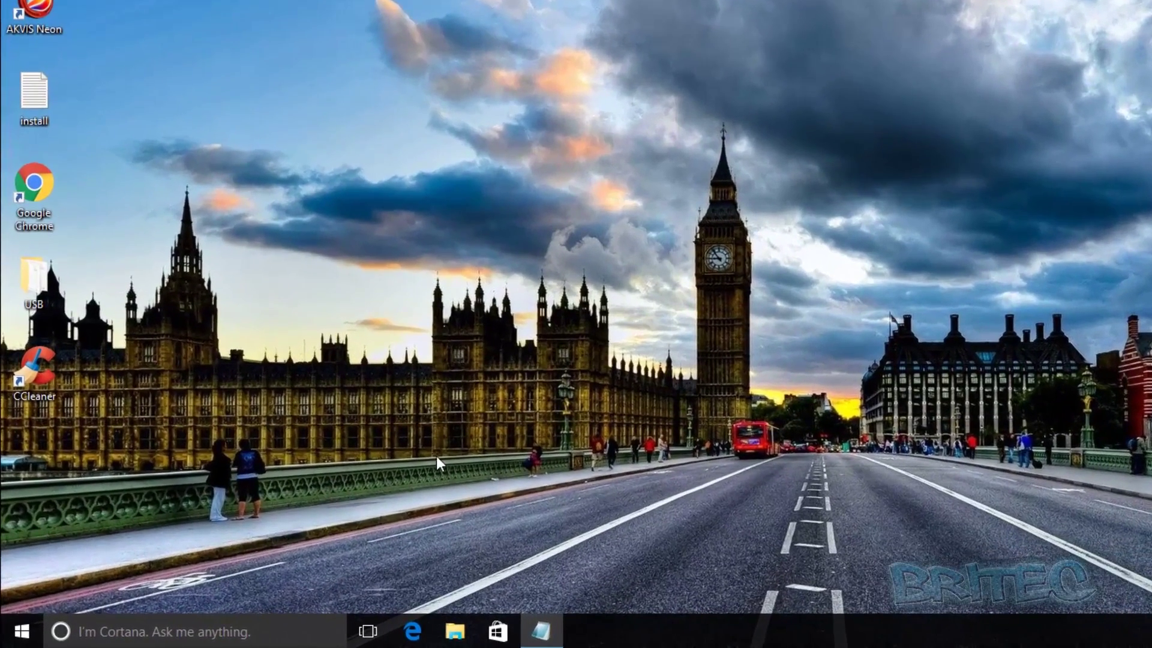
# Open Control Panel and set its view to small icons.
pyautogui.rightClick(22, 631)
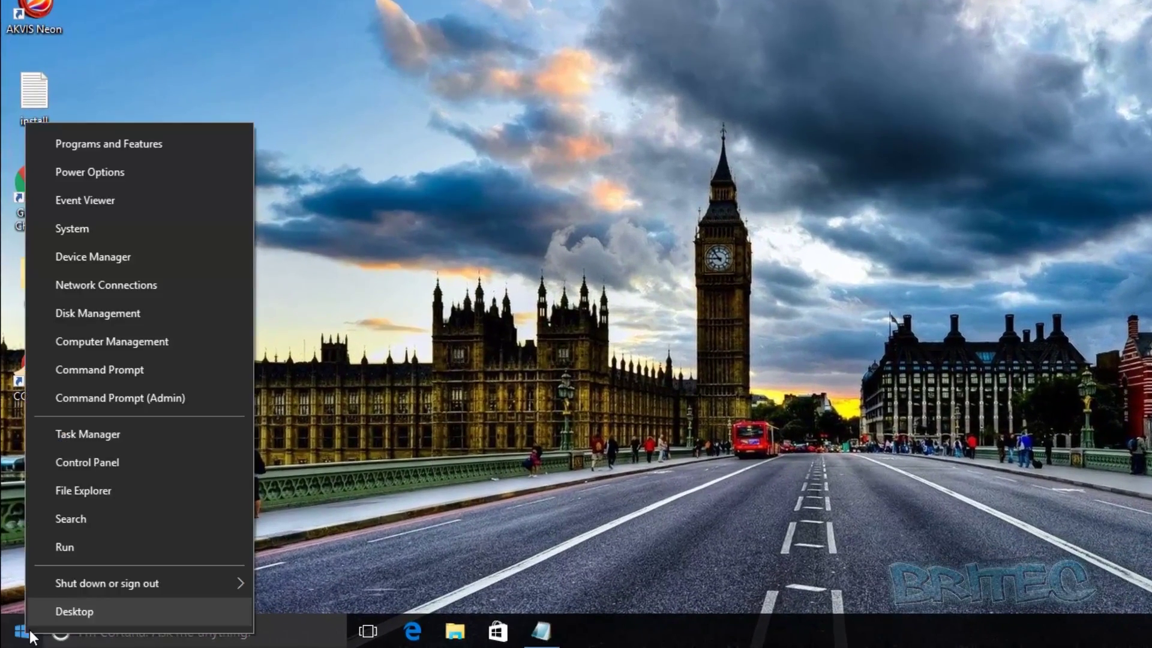
pyautogui.click(111, 461)
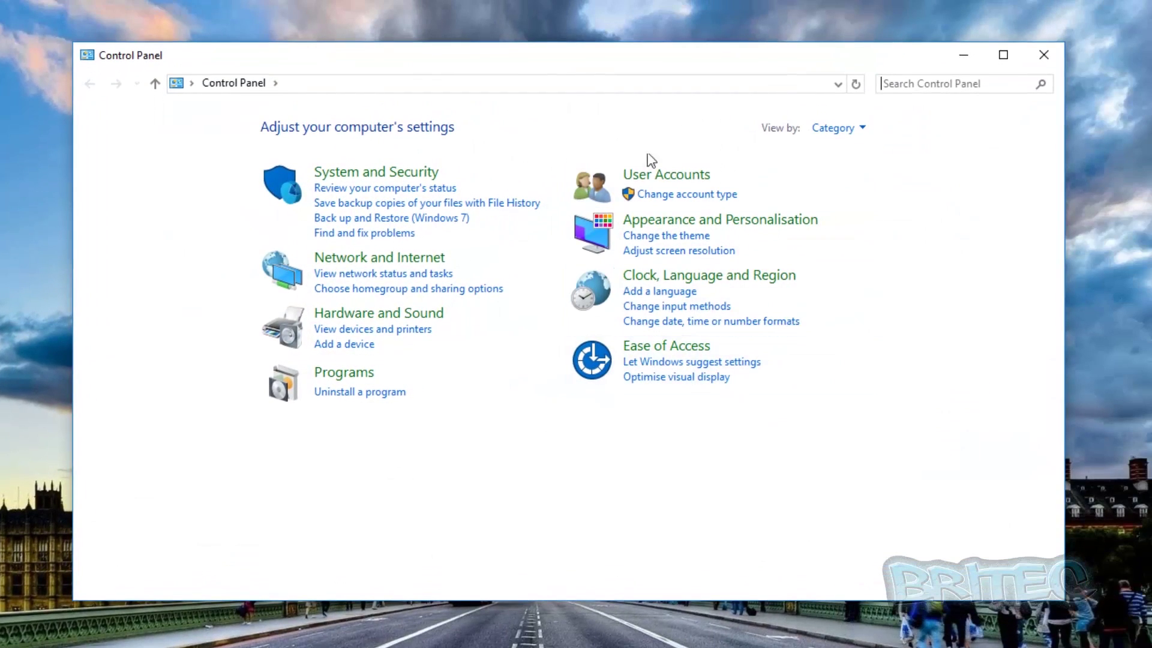
pyautogui.click(402, 174)
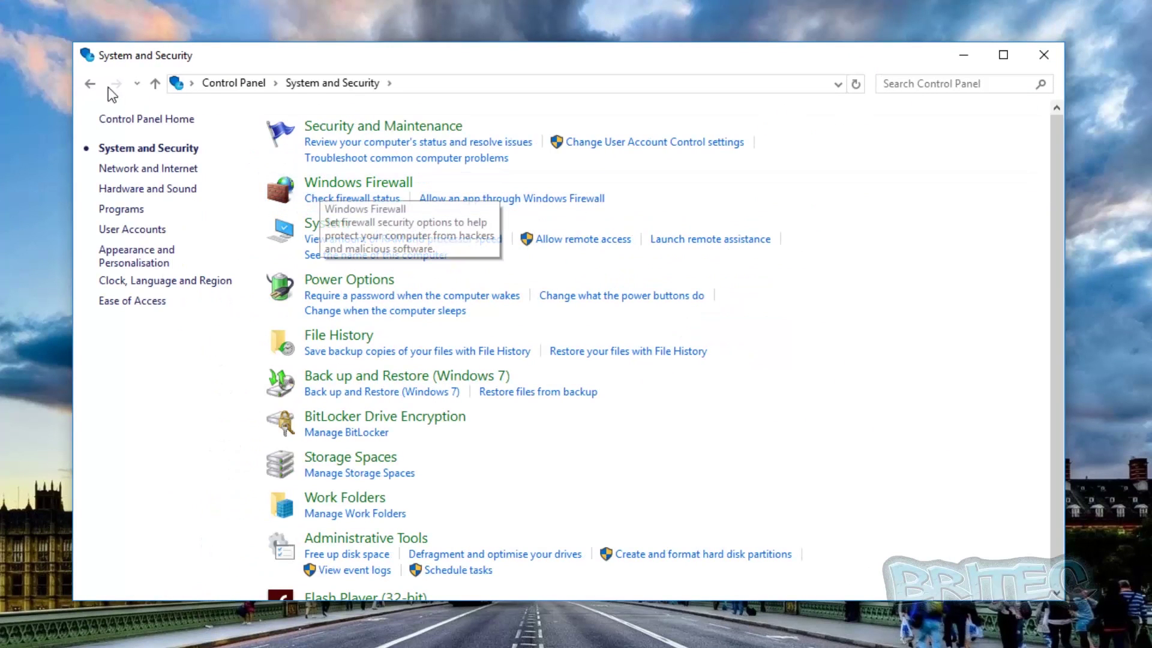
pyautogui.click(90, 84)
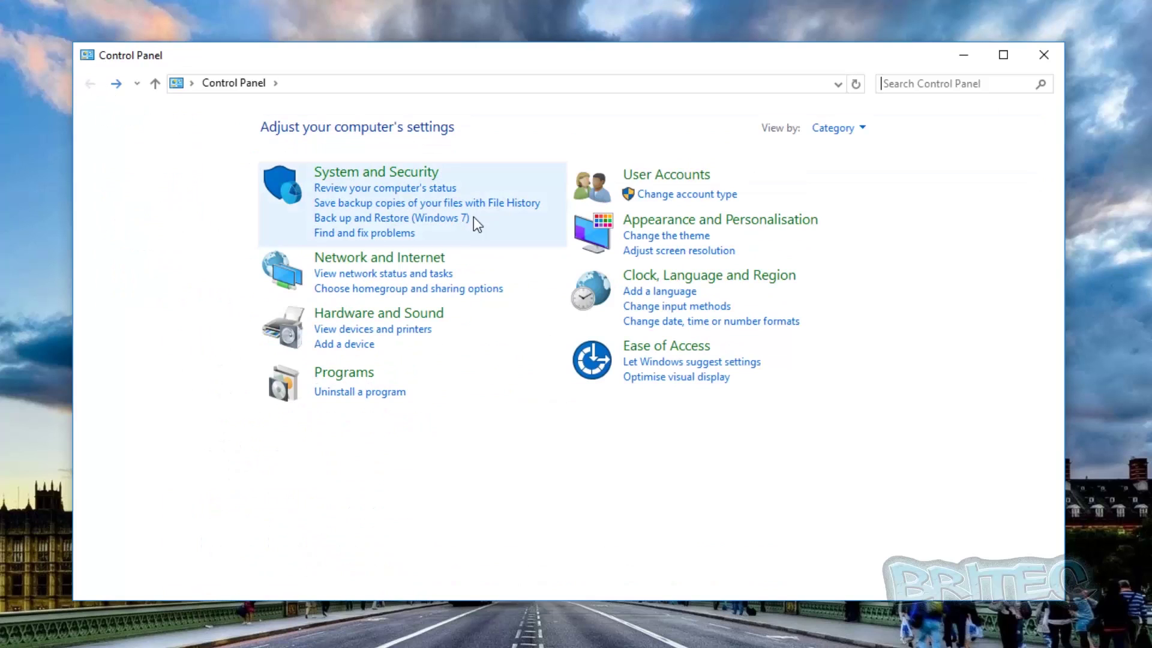
pyautogui.click(862, 129)
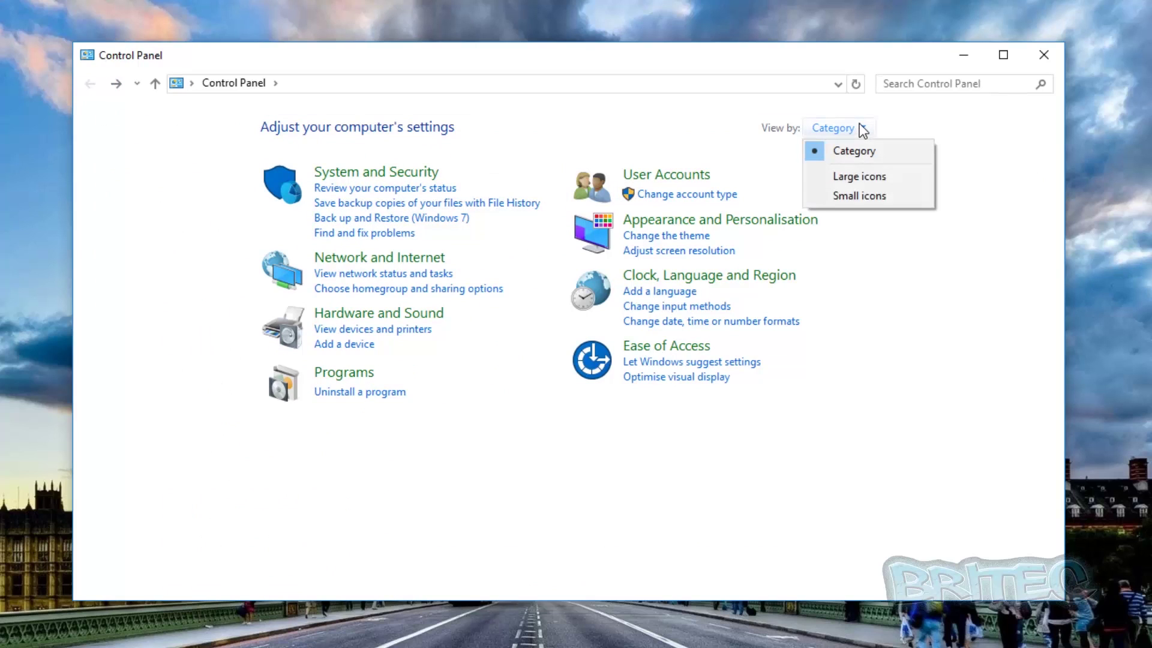
pyautogui.click(846, 191)
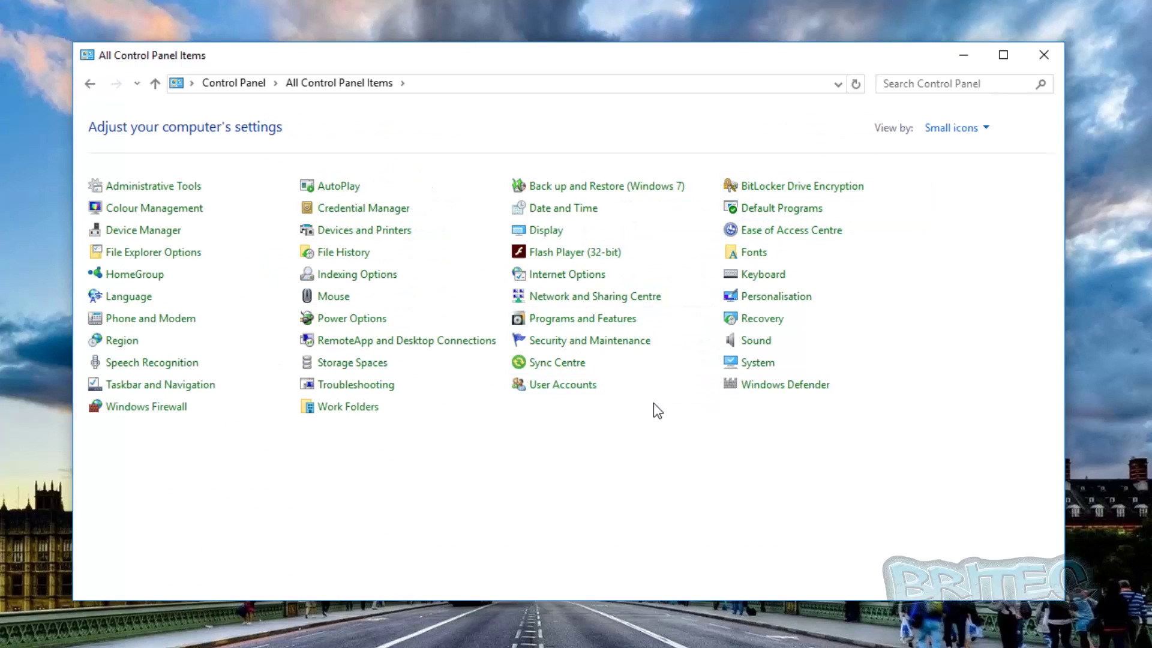
# Open the advanced settings of Windows Firewall from the Control Panel items.
pyautogui.click(155, 408)
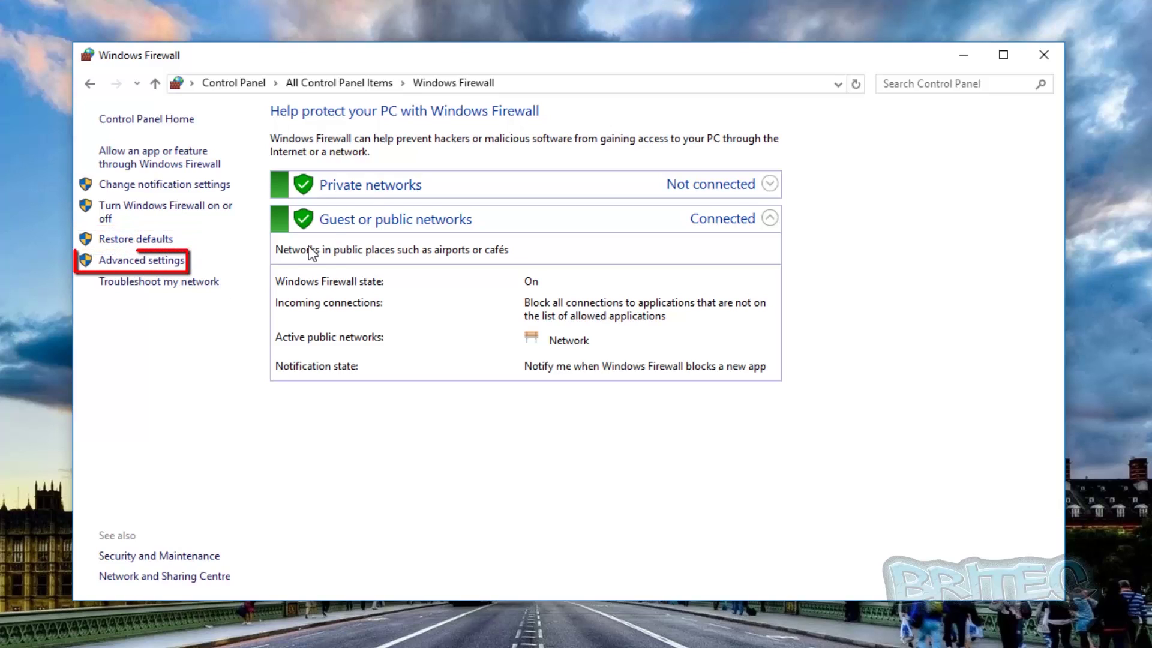
pyautogui.click(143, 259)
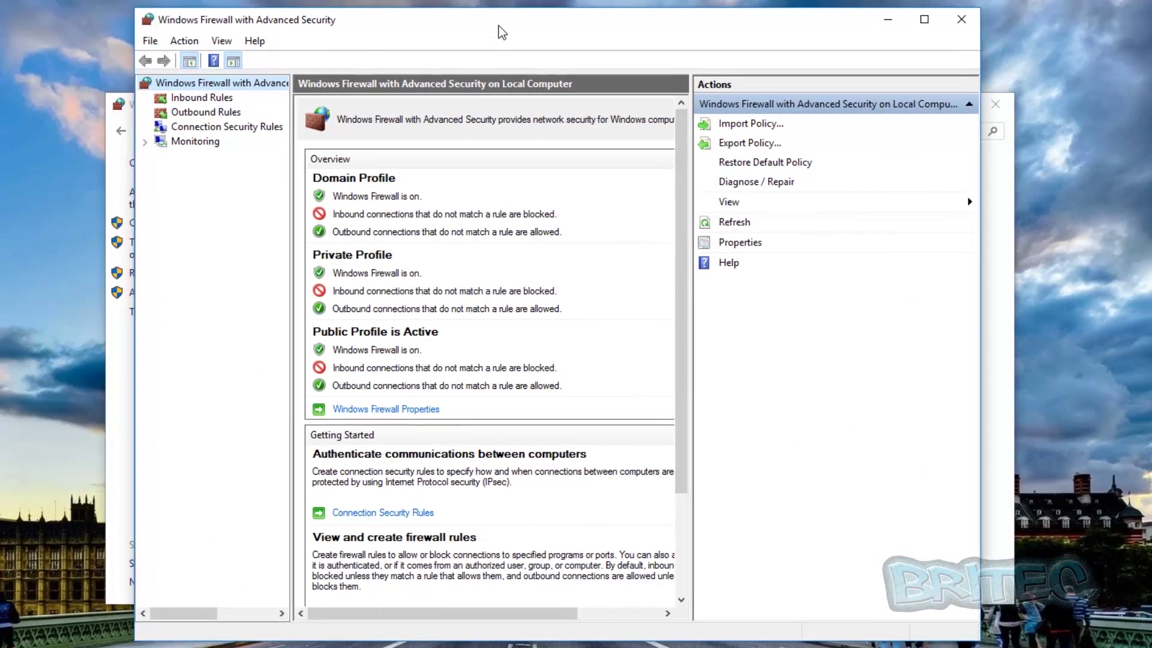
pyautogui.moveTo(502, 33); pyautogui.dragTo(505, 33)
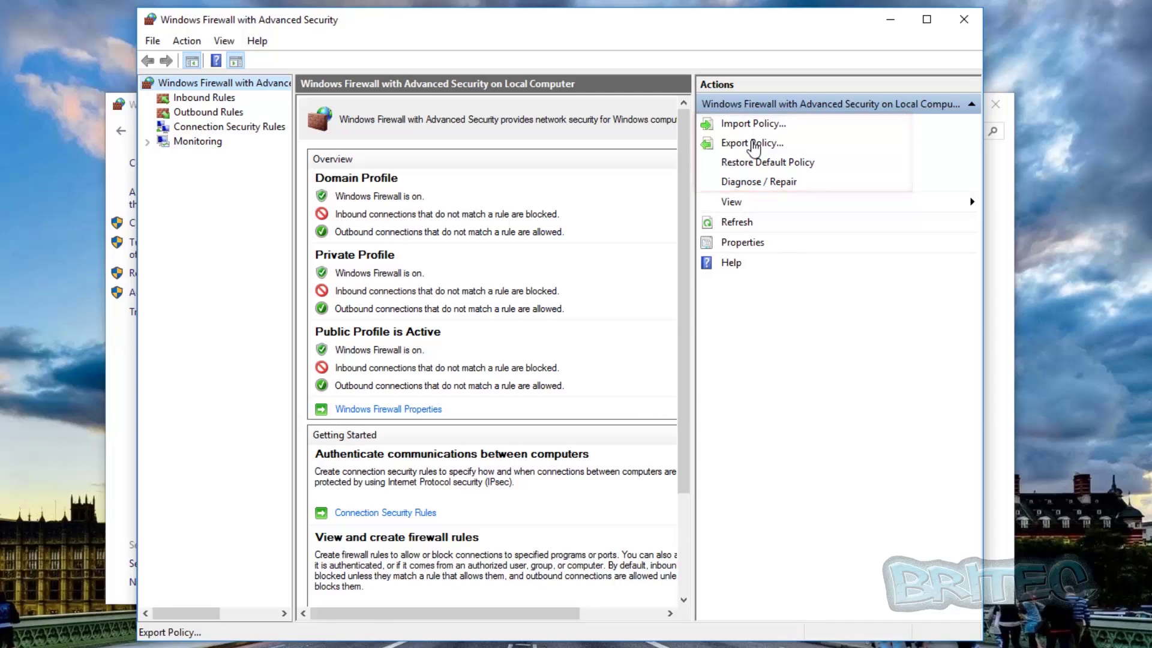
# Export the firewall policy as a policy file named "firewall-config" into the Firewall Config folder on the C: drive.
pyautogui.click(753, 144)
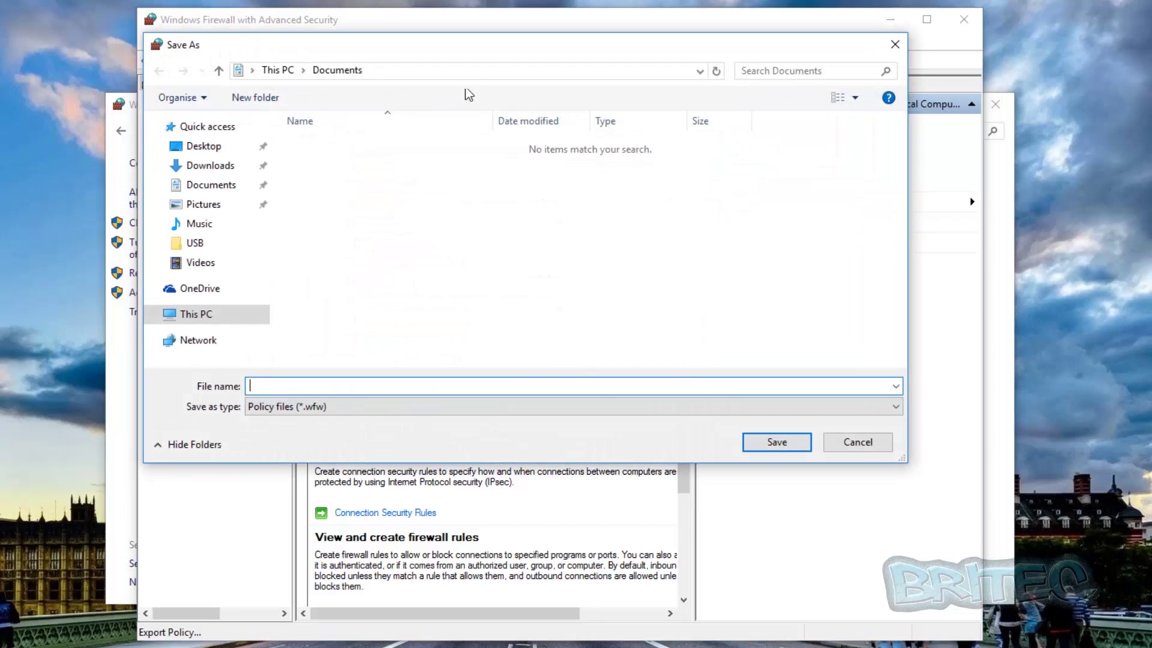
pyautogui.moveTo(470, 54); pyautogui.dragTo(484, 139)
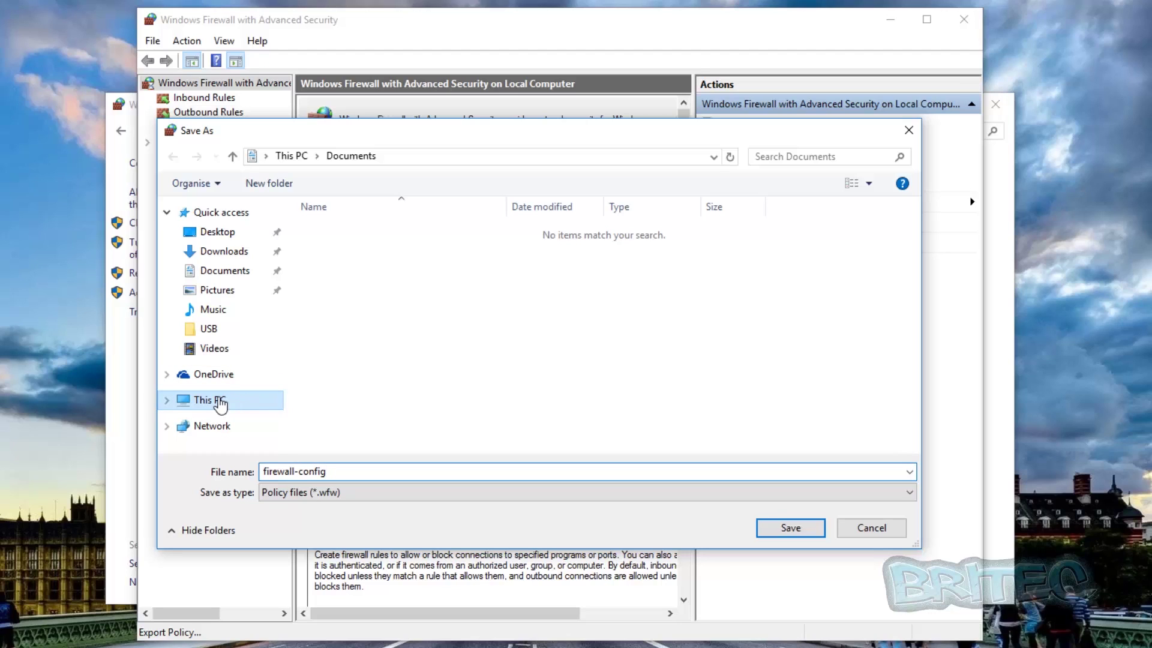
pyautogui.click(220, 401)
pyautogui.doubleClick(588, 367)
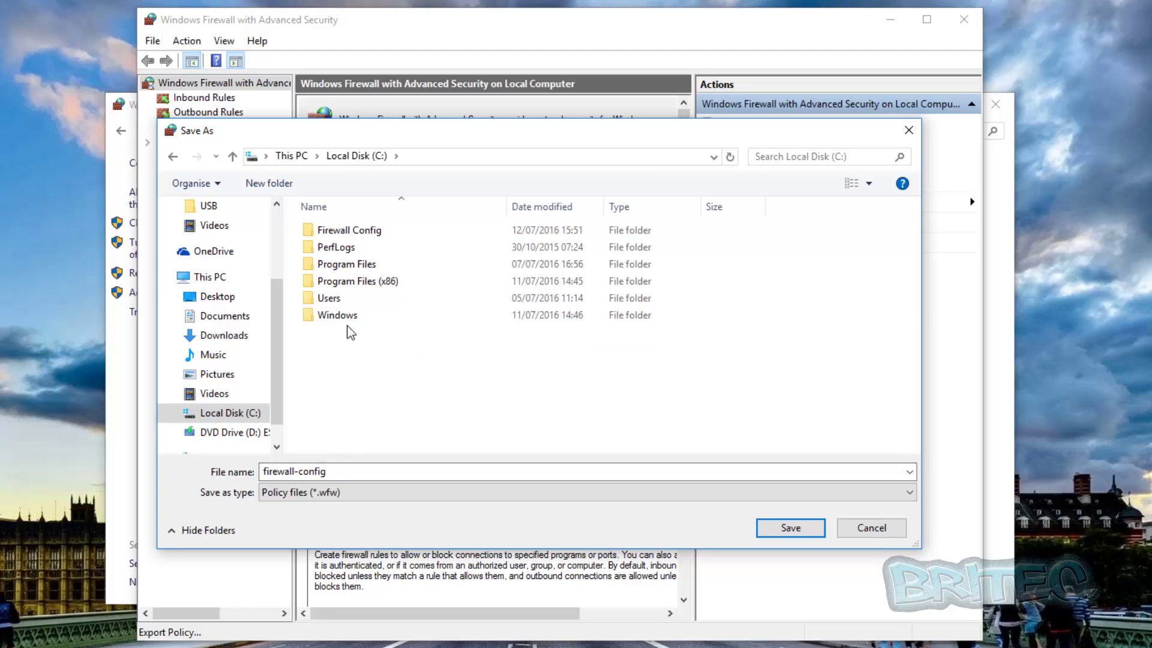
pyautogui.doubleClick(345, 233)
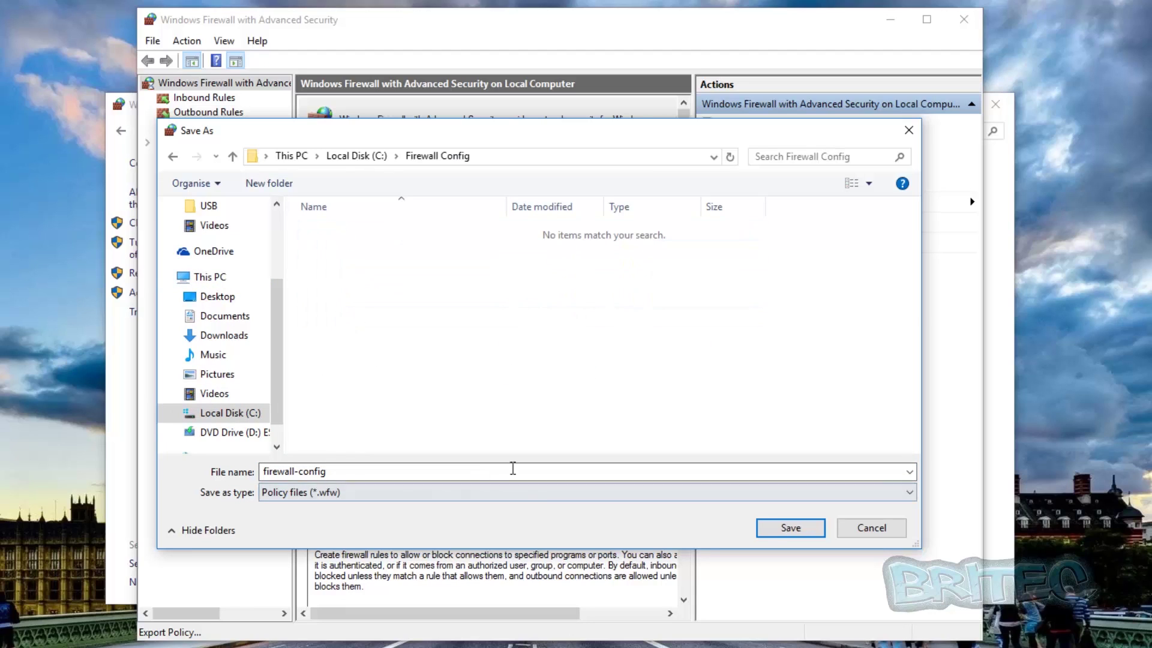
pyautogui.click(769, 529)
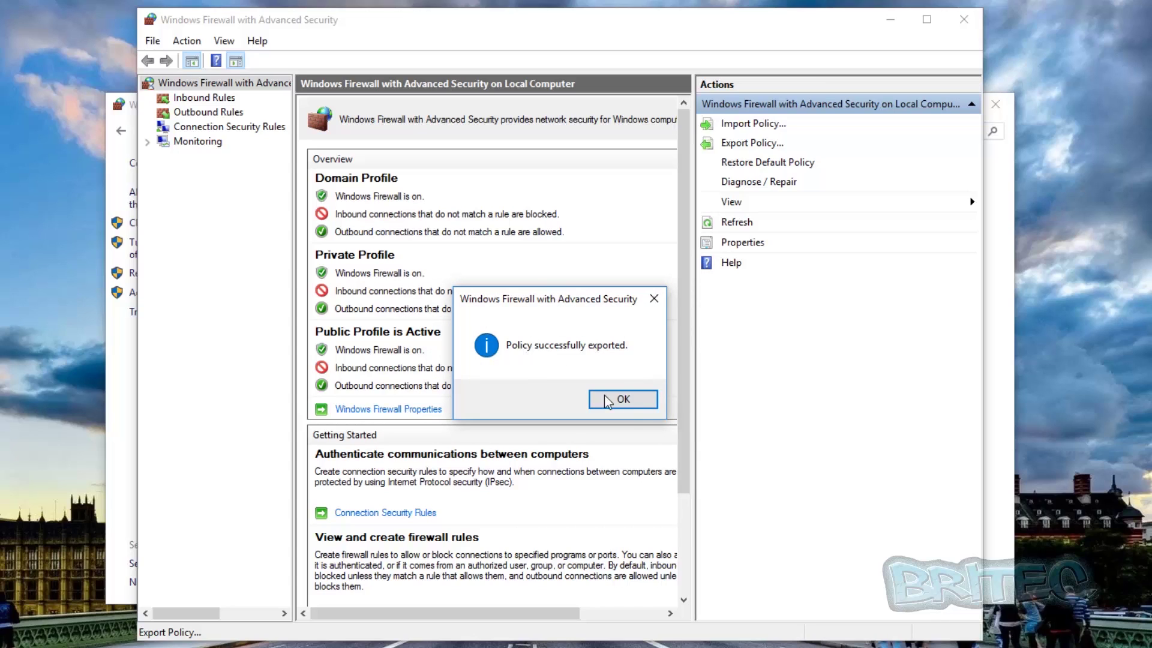
pyautogui.click(623, 400)
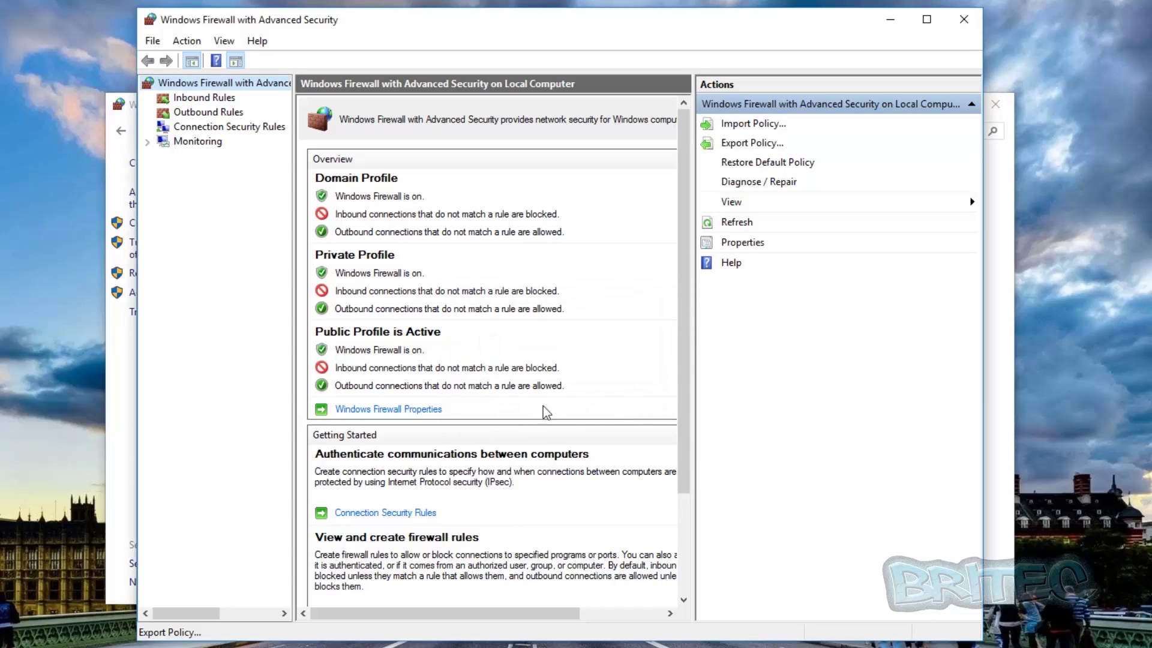
# Restore the default Windows Firewall policy and accept the reset of all firewall settings.
pyautogui.click(769, 164)
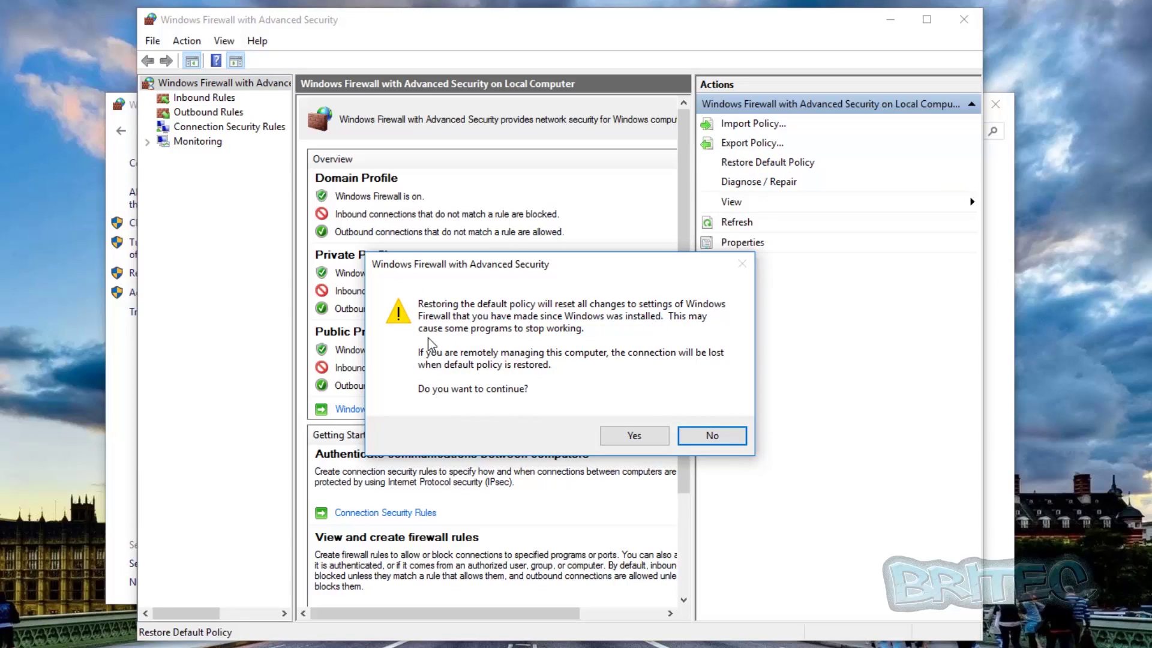
pyautogui.click(636, 436)
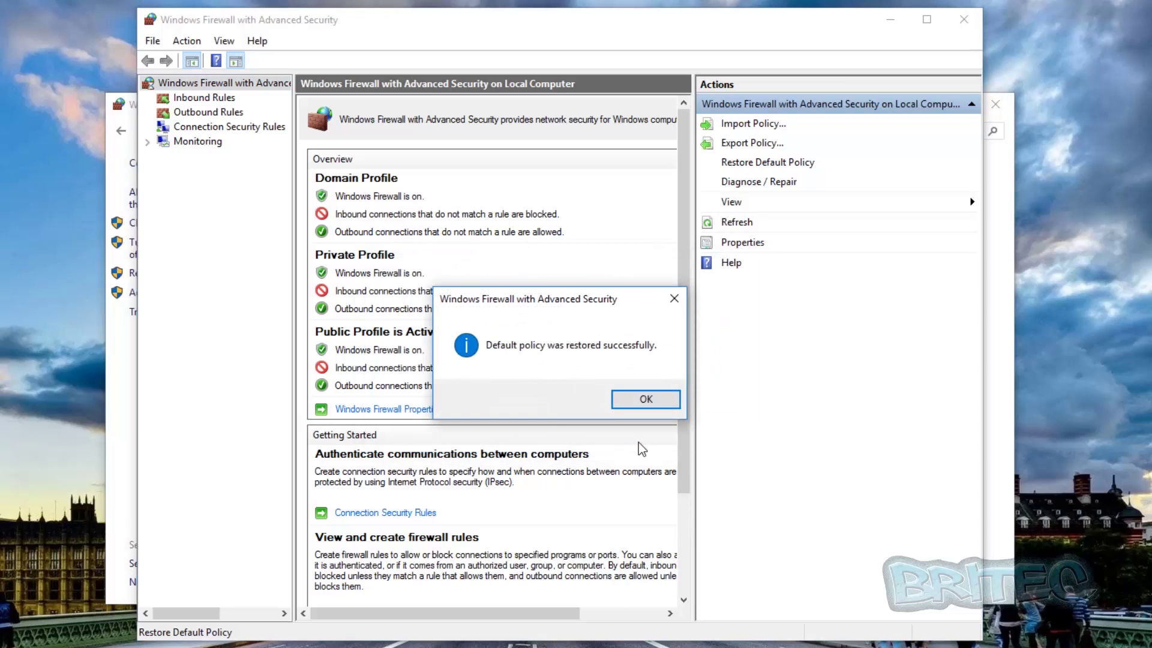
pyautogui.click(640, 401)
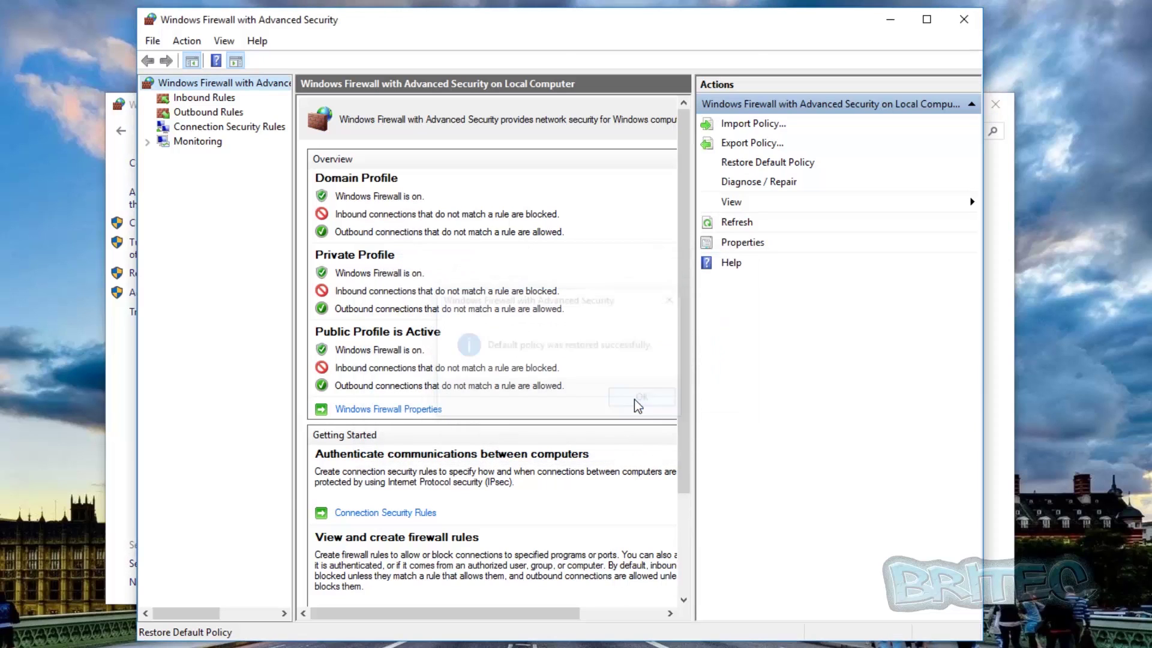
# Minimize the open windows and check the Firewall Config folder on the C: drive for the exported policy file.
pyautogui.click(891, 20)
pyautogui.click(922, 110)
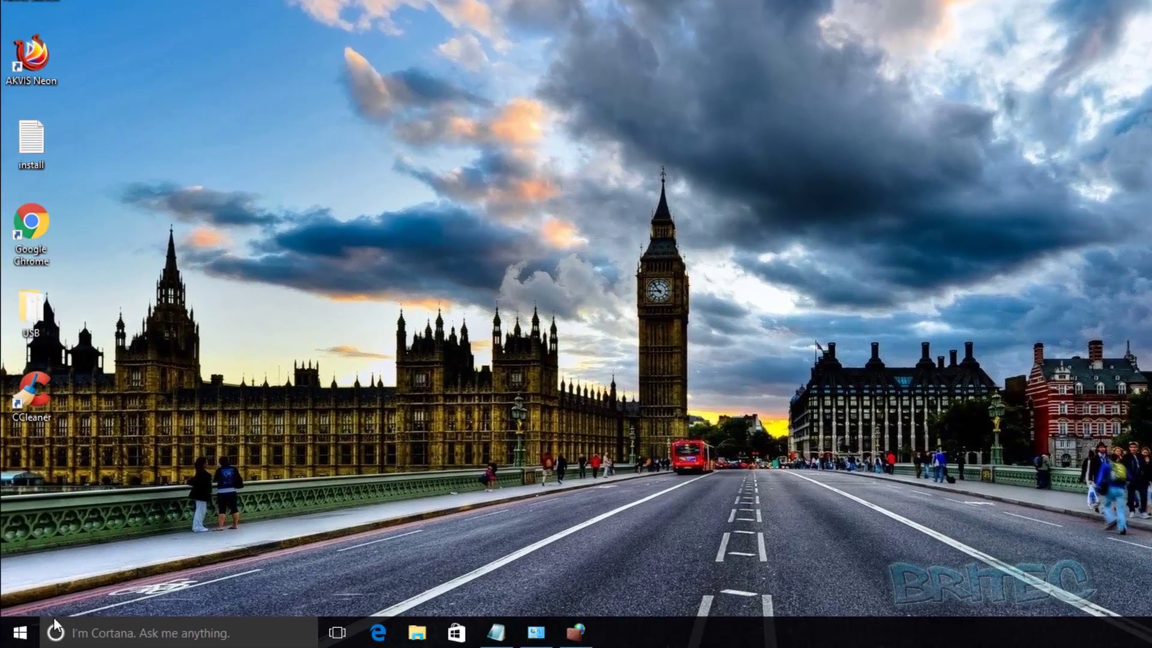
pyautogui.rightClick(20, 632)
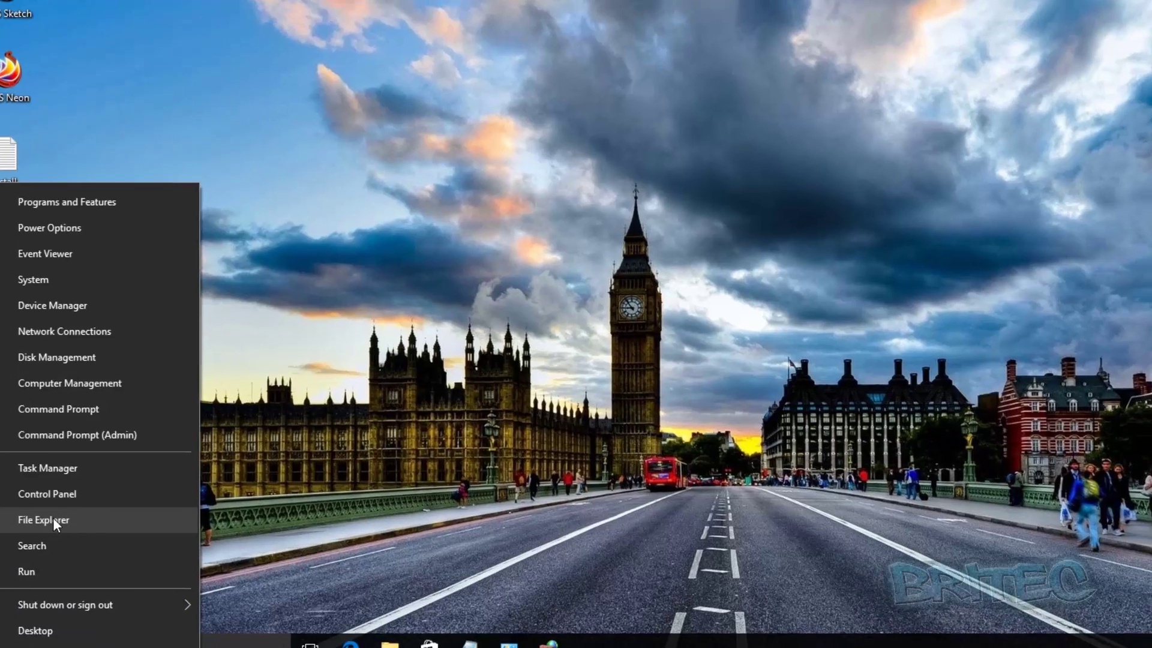
pyautogui.click(56, 523)
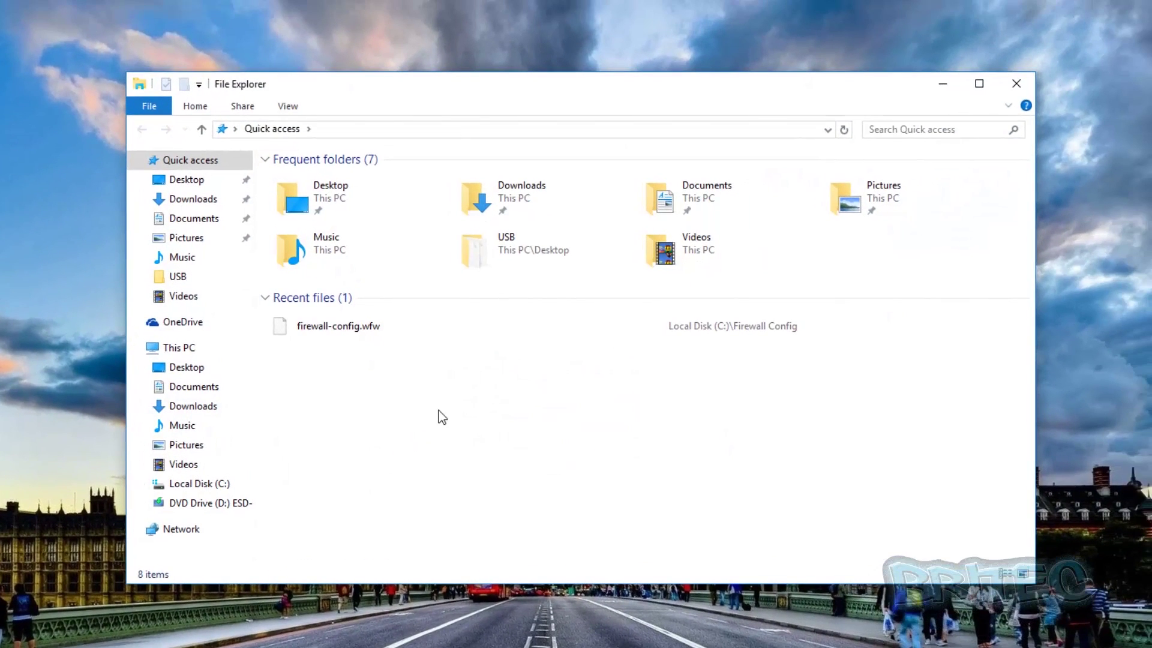
pyautogui.click(190, 350)
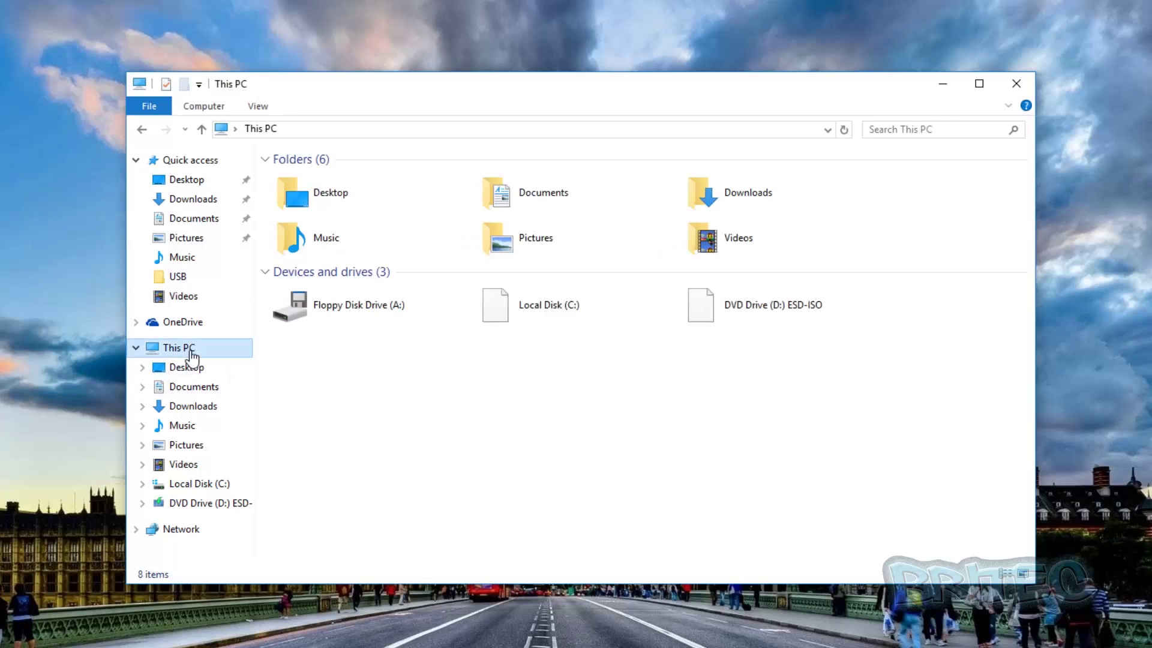
pyautogui.doubleClick(545, 308)
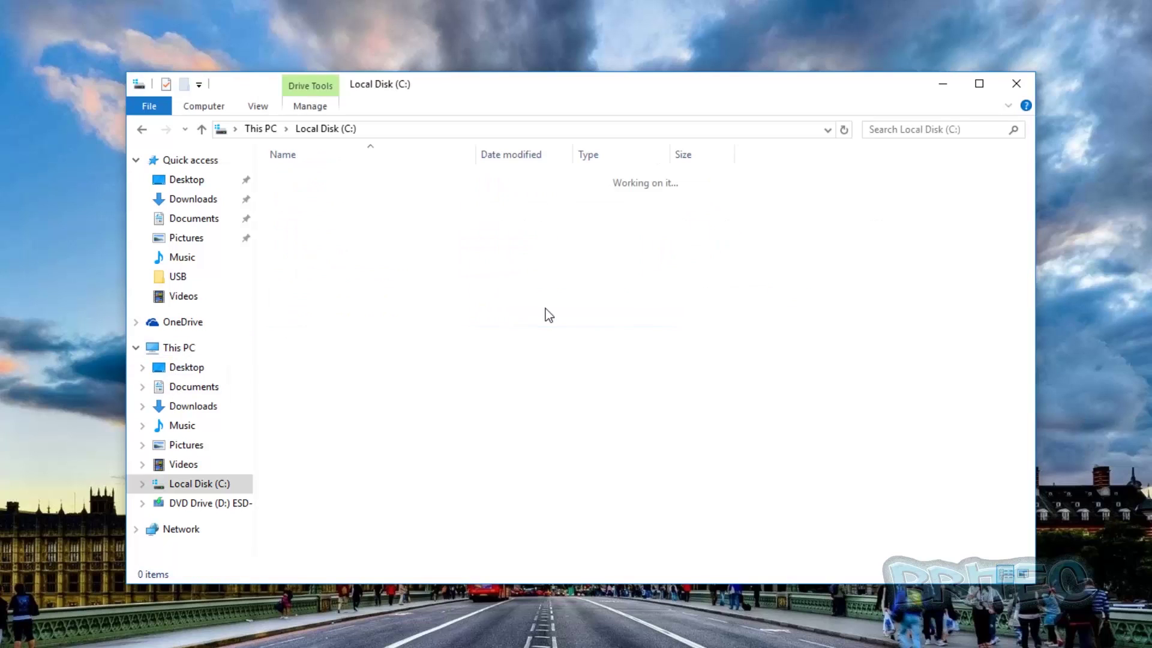
pyautogui.doubleClick(332, 179)
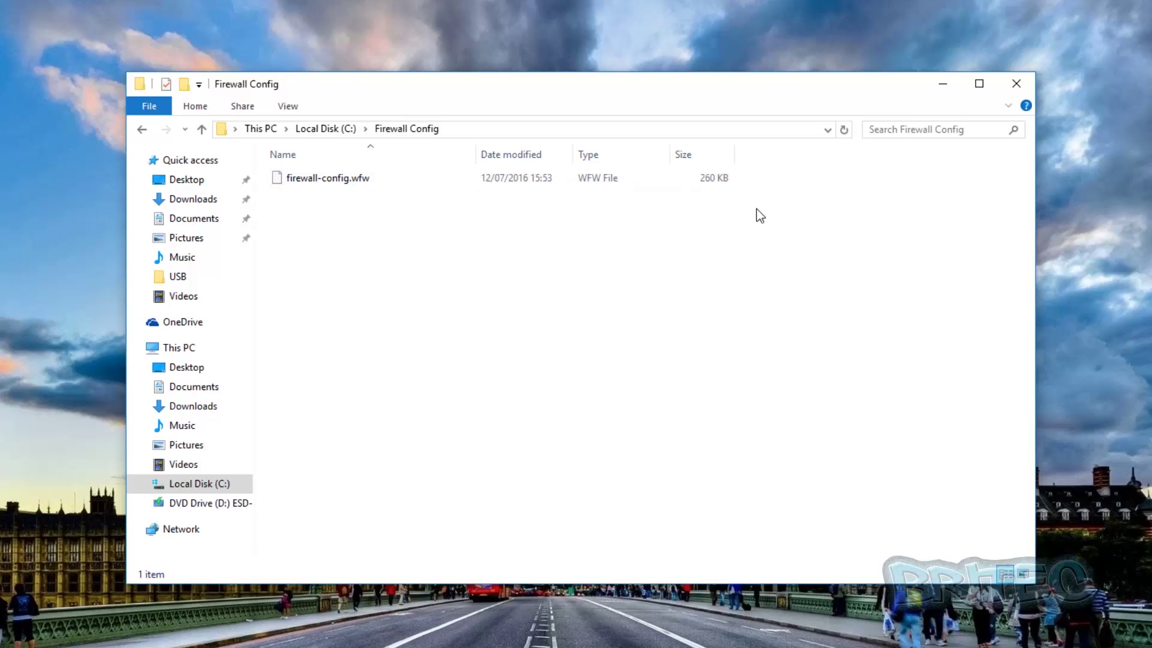
pyautogui.click(1014, 85)
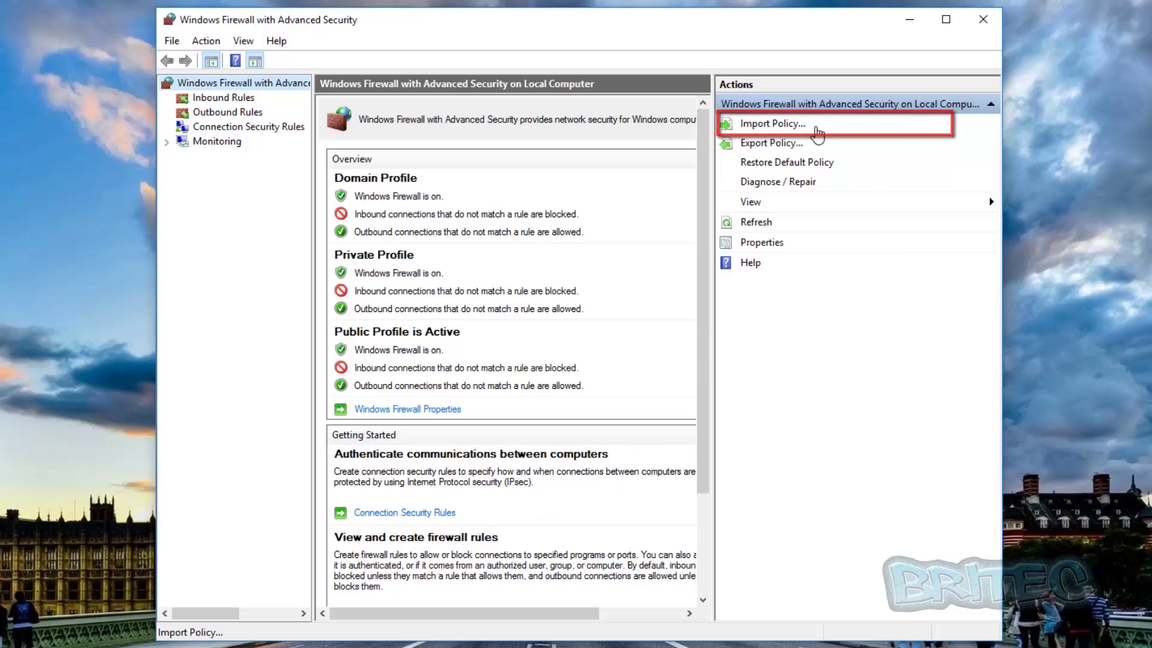
# Import the firewall policy from firewall-config.wfw in the Firewall Config folder, accepting the overwrite of the current policy, and close the firewall window.
pyautogui.click(787, 127)
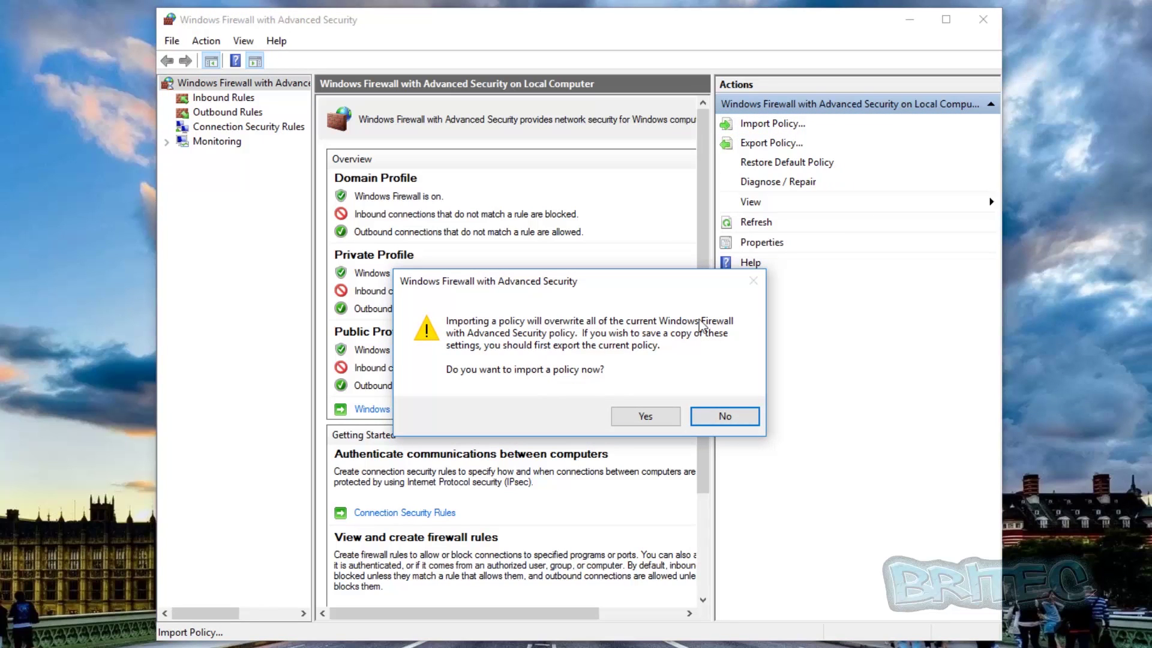
pyautogui.click(639, 422)
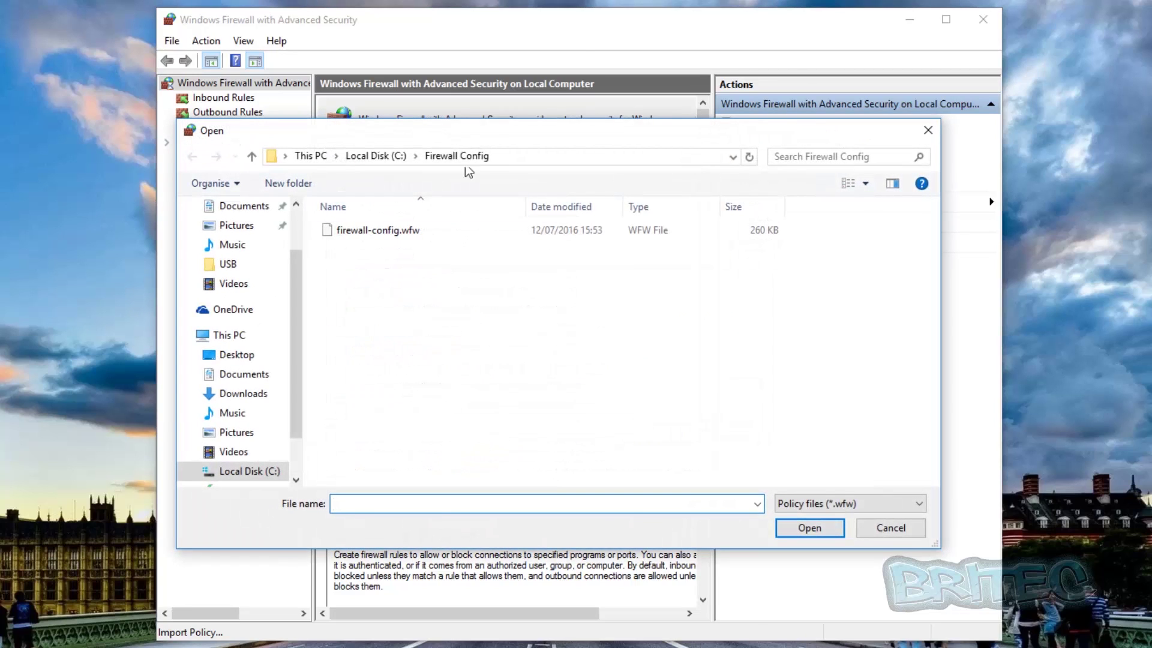
pyautogui.click(379, 233)
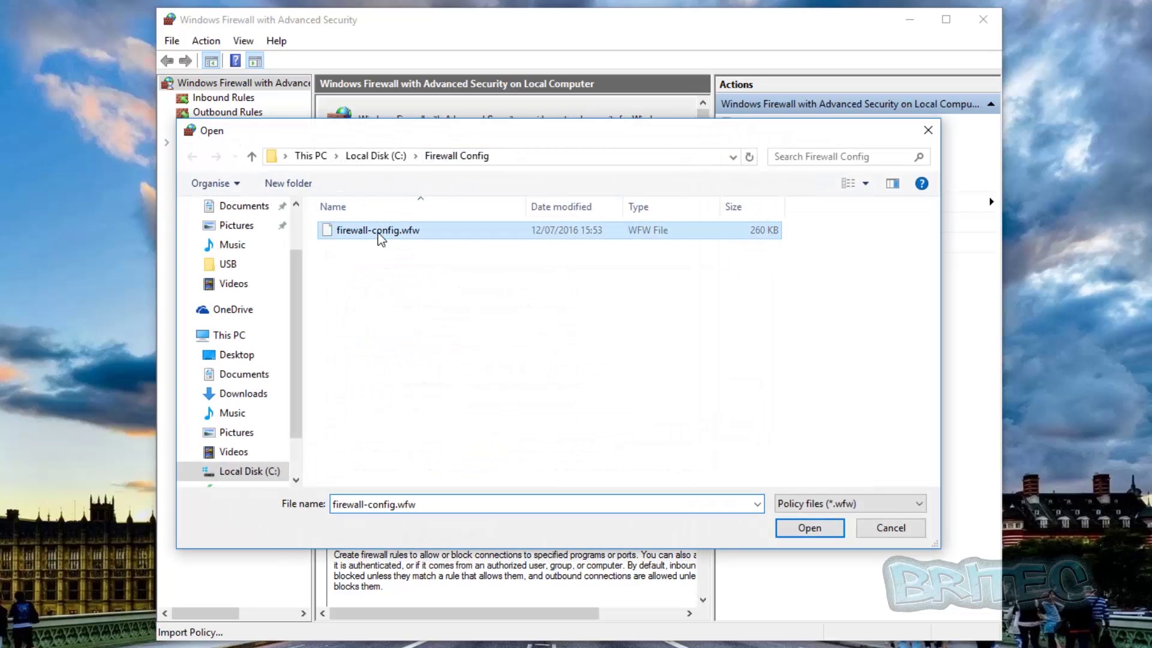
pyautogui.click(807, 529)
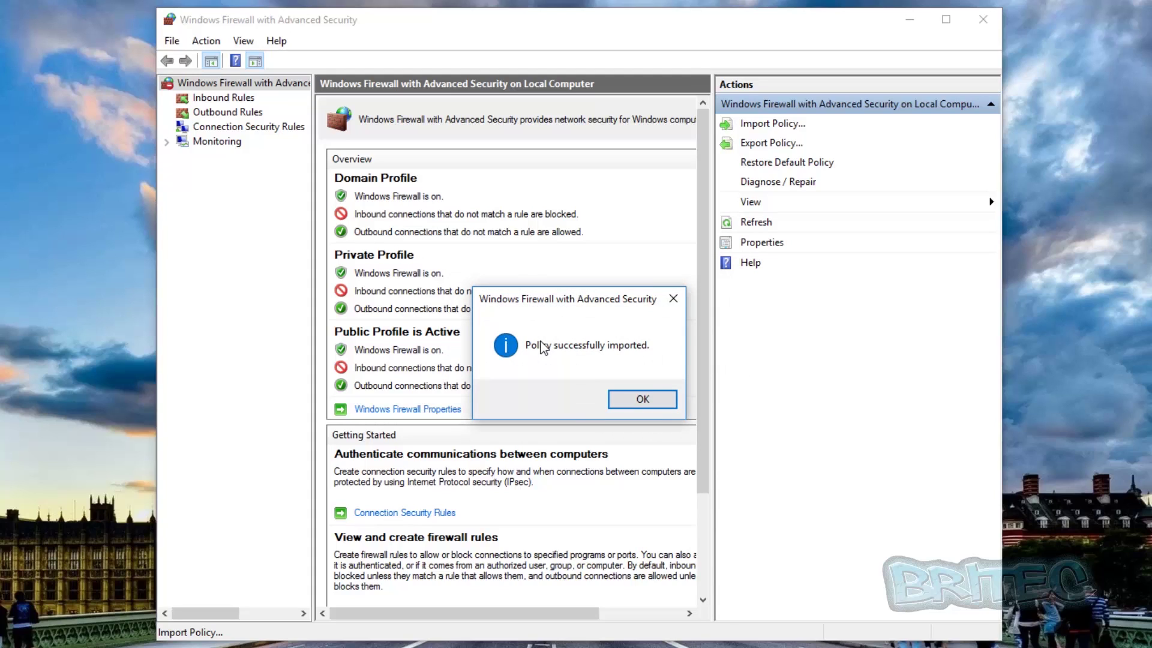
pyautogui.click(652, 397)
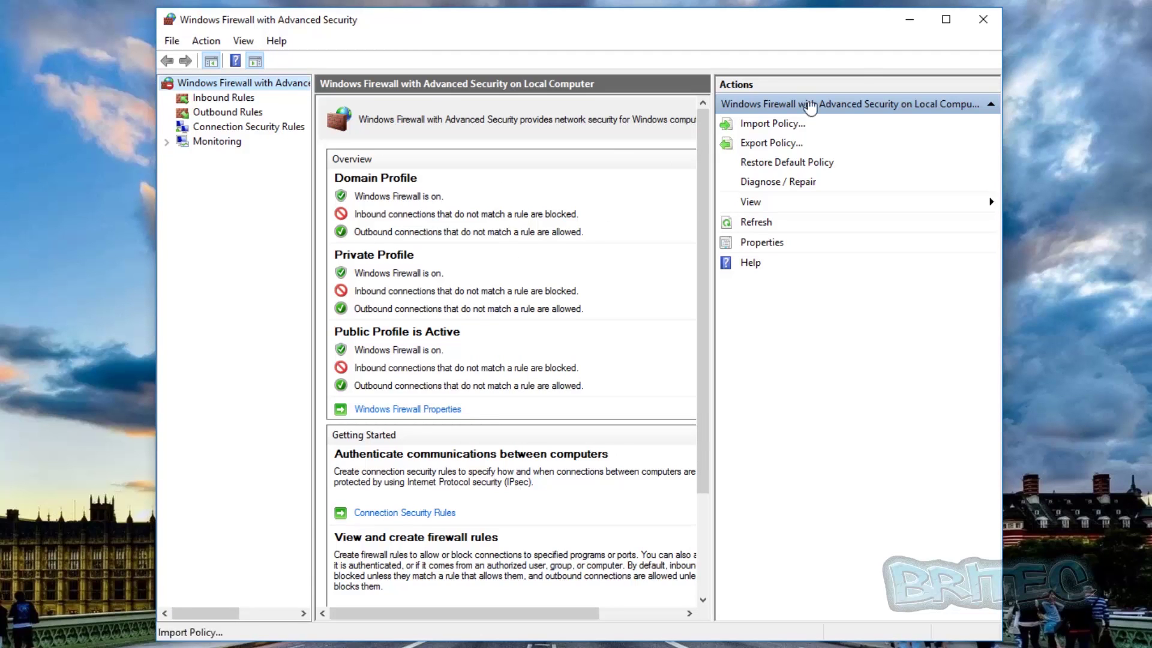
pyautogui.click(986, 19)
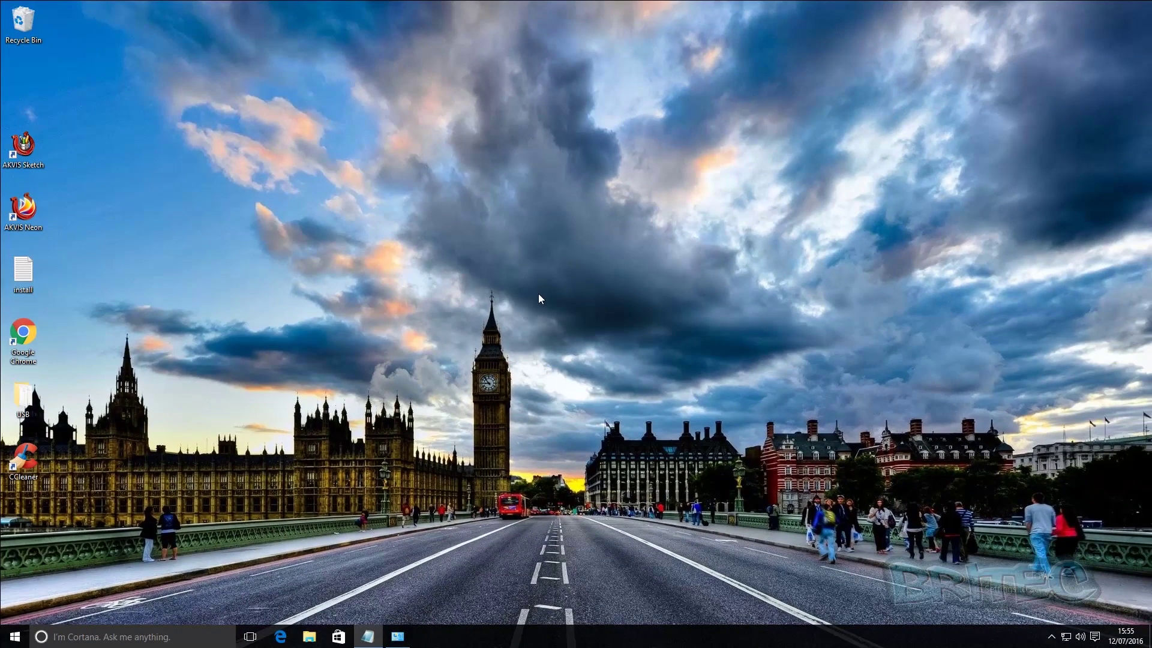